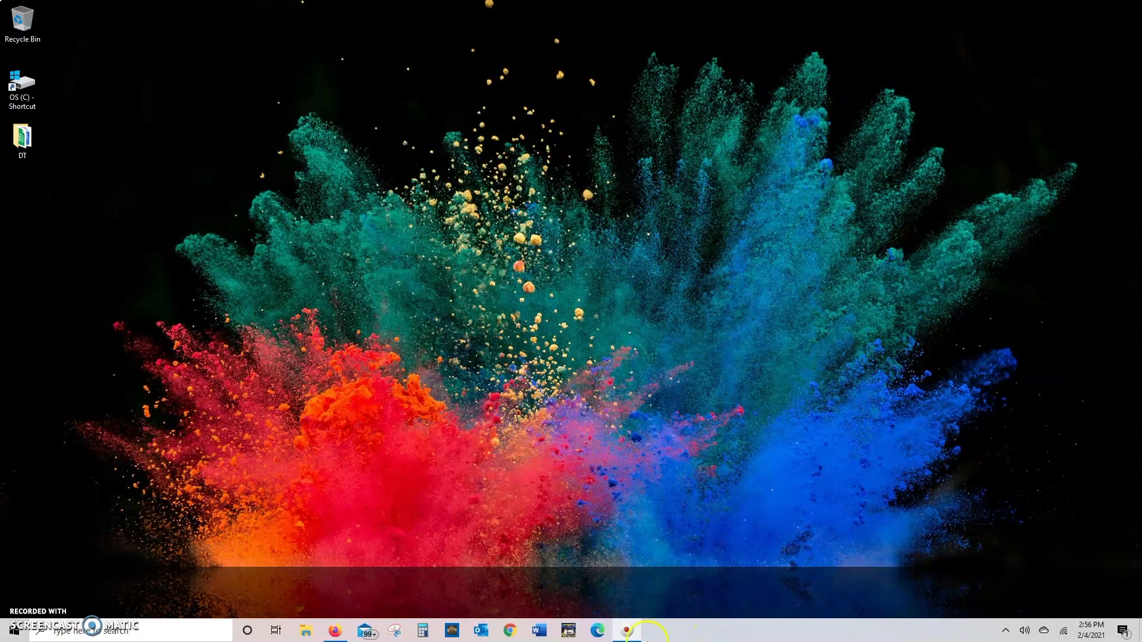
# Search the web for 'televic software updates' in Chrome
pyautogui.click(510, 631)
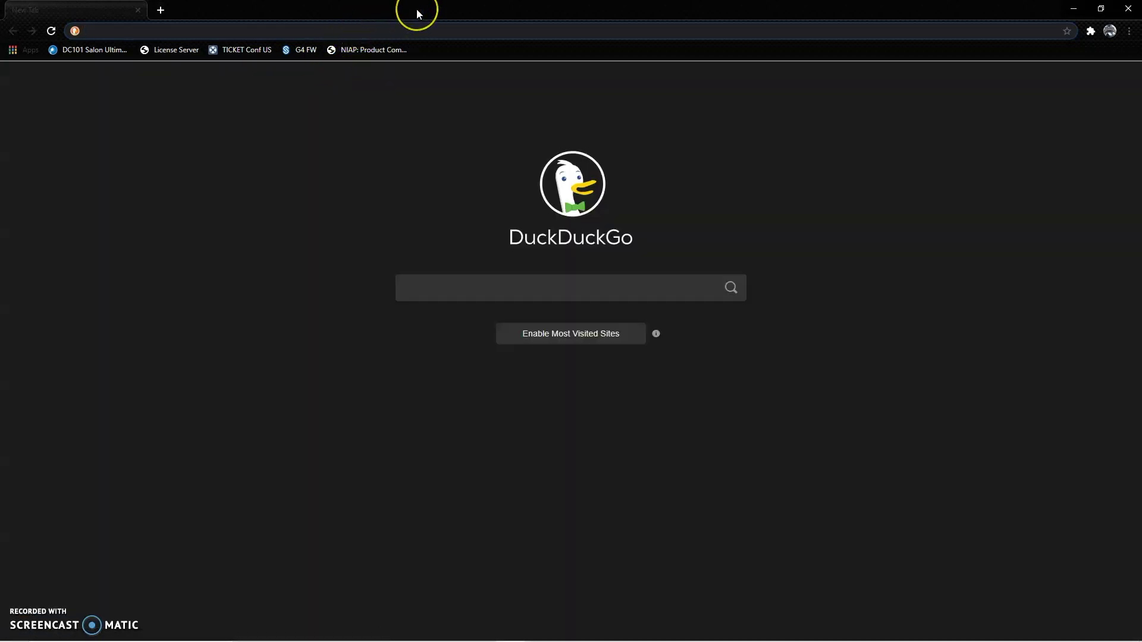
pyautogui.write('televic')
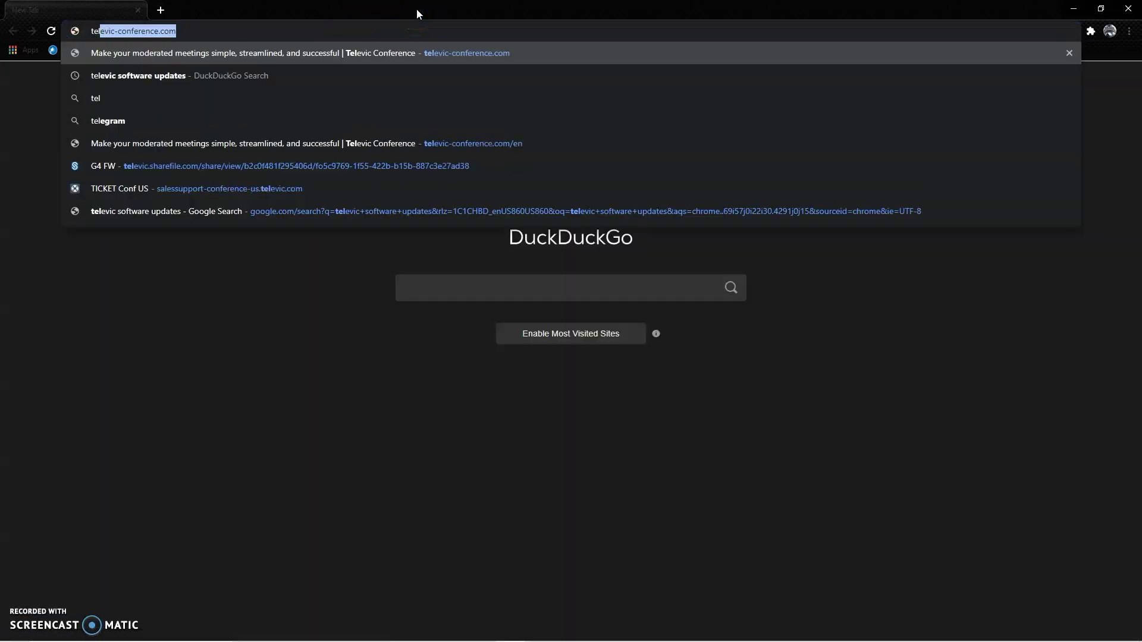
pyautogui.write(' software upda')
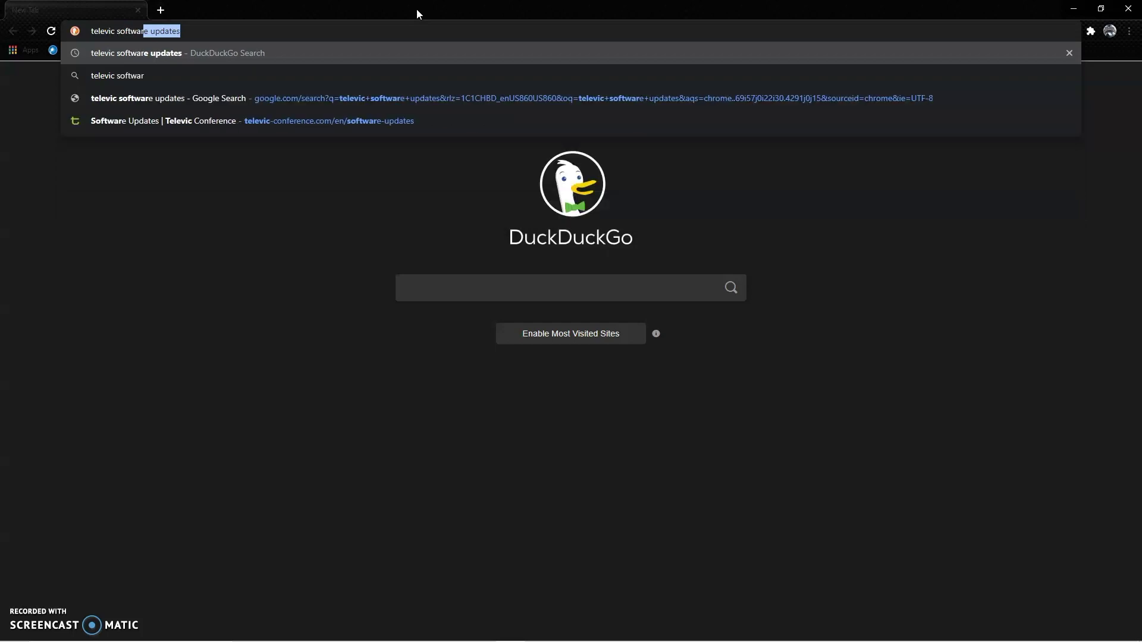
pyautogui.write('tes')
pyautogui.press('Return')
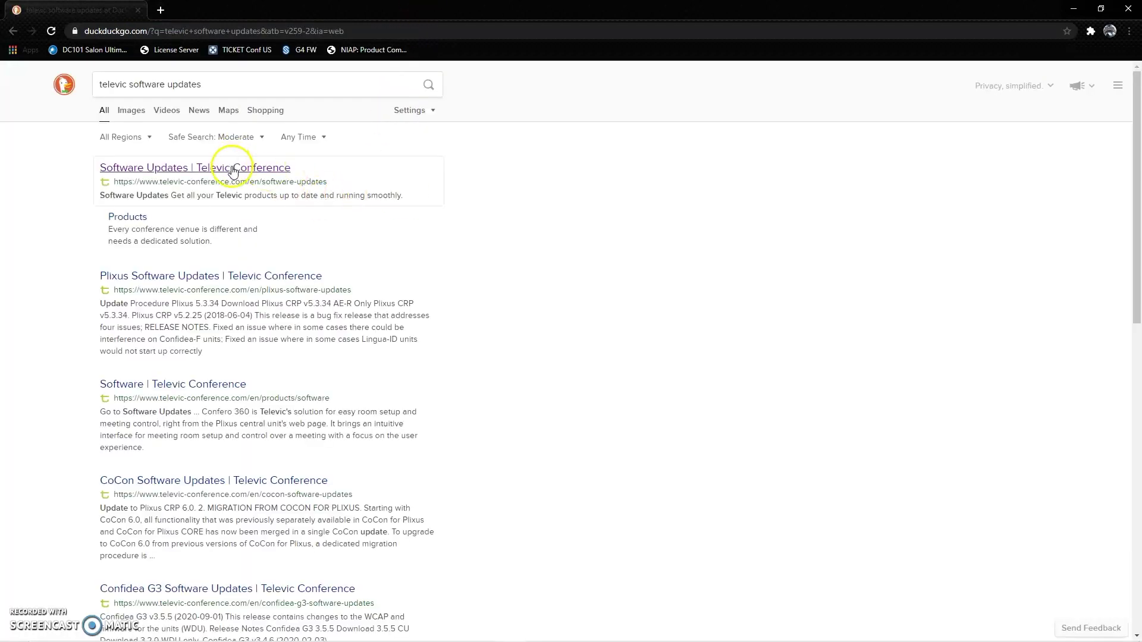
# Go from Televic's Software Updates page to the CoCon downloads and start the v6.3.2.41 download
pyautogui.click(232, 167)
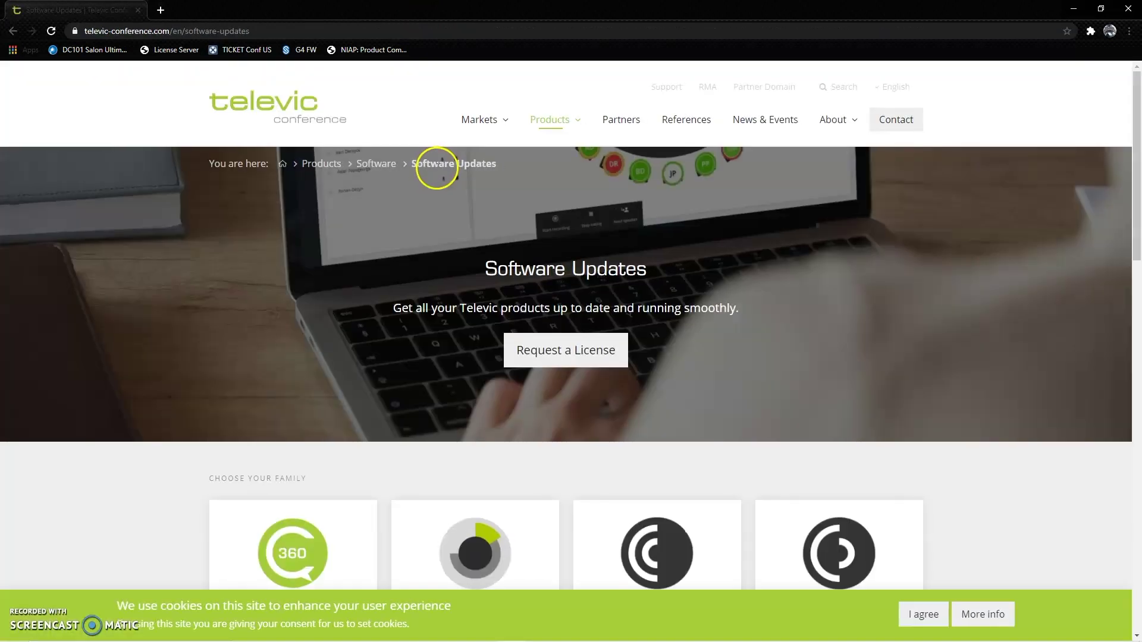
pyautogui.scroll(-4, 488, 274)
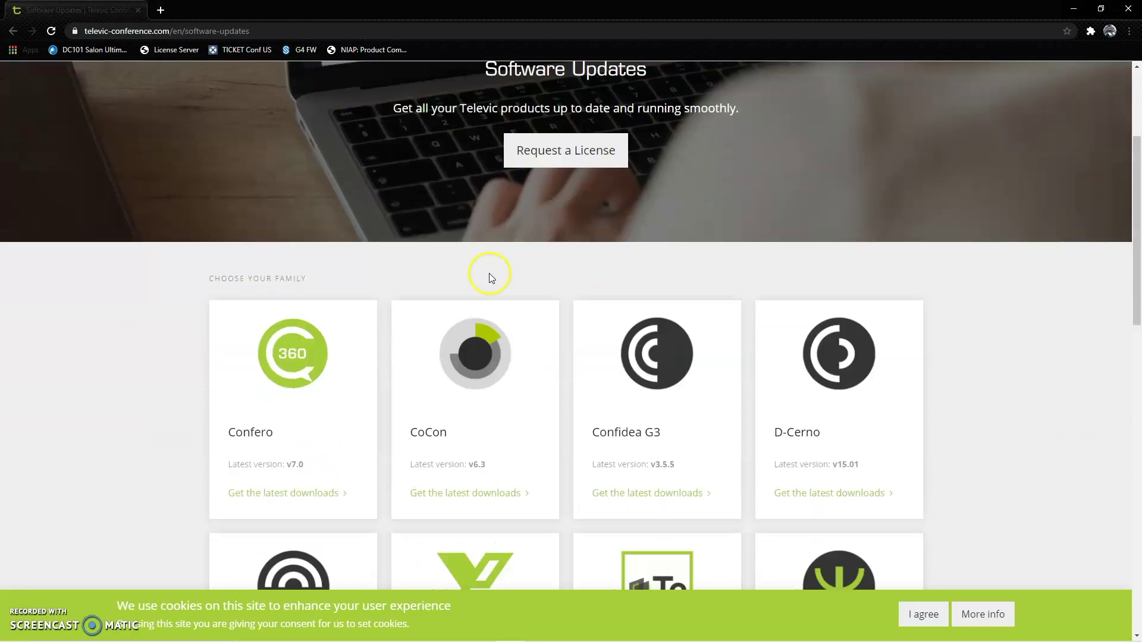
pyautogui.click(478, 459)
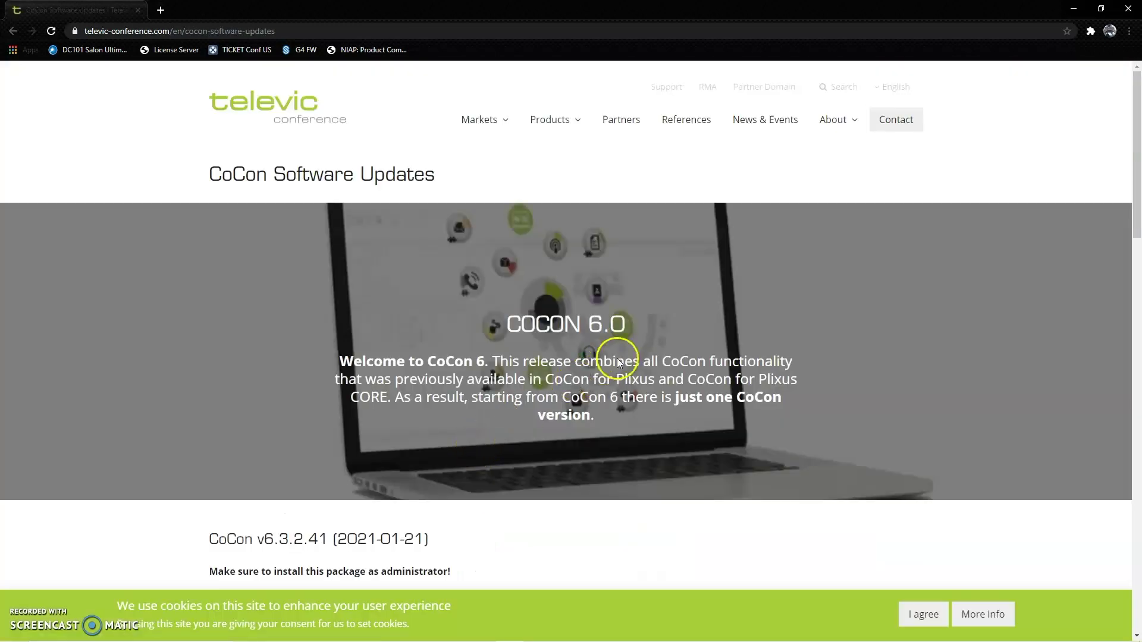
pyautogui.scroll(-3, 630, 327)
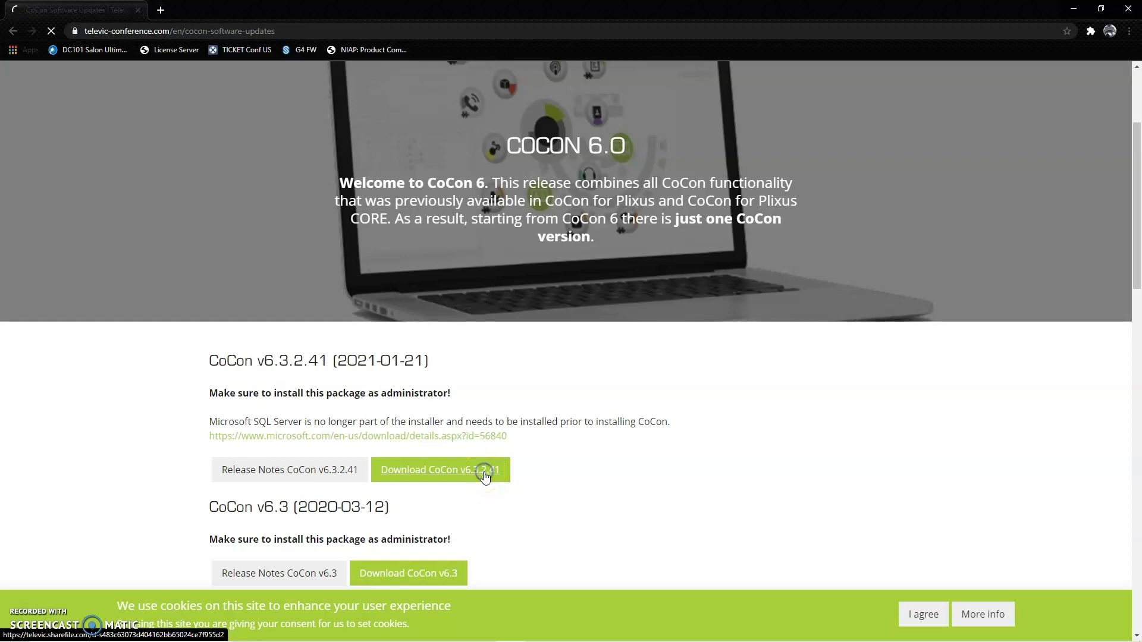
pyautogui.click(485, 475)
# Autofill the ShareFile visitor form with saved email, name and company details, then submit it
pyautogui.click(617, 443)
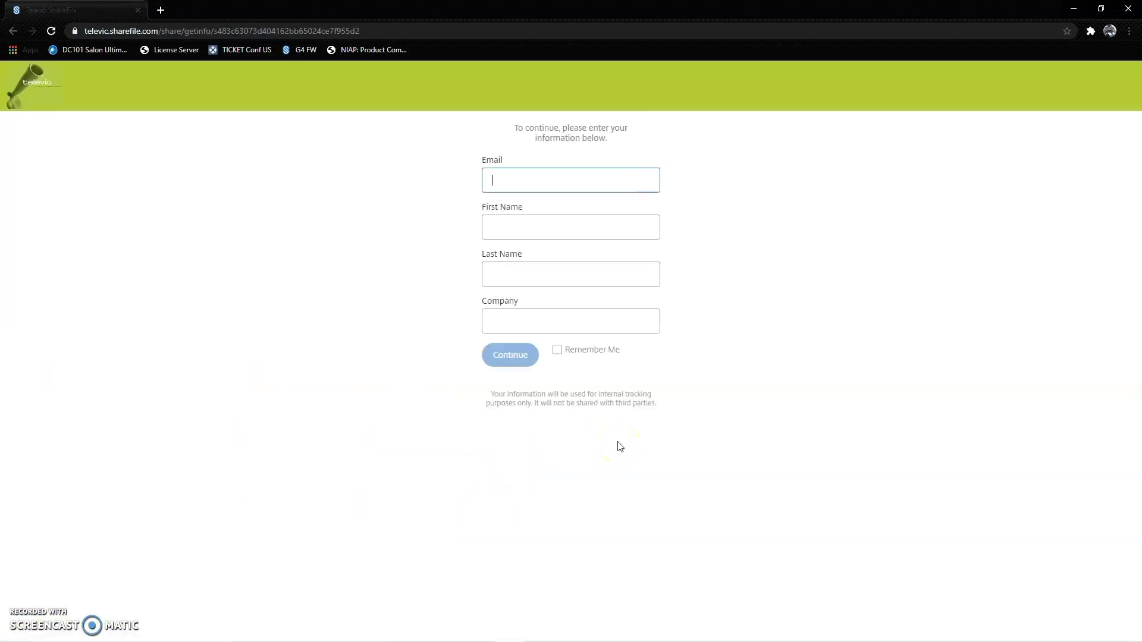
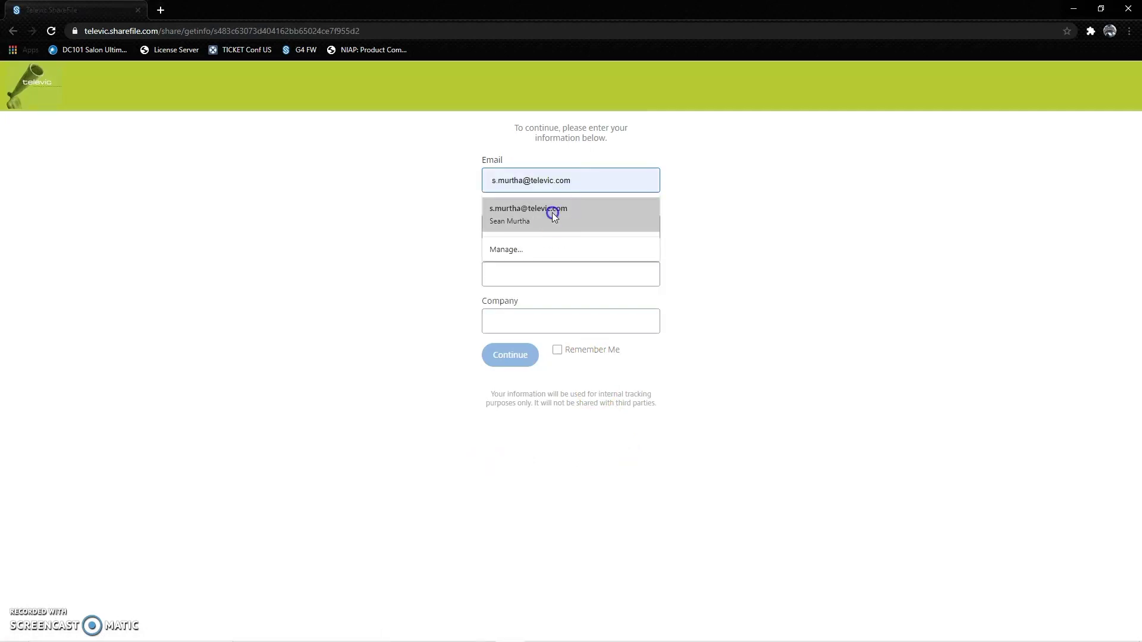
pyautogui.click(552, 212)
pyautogui.click(551, 223)
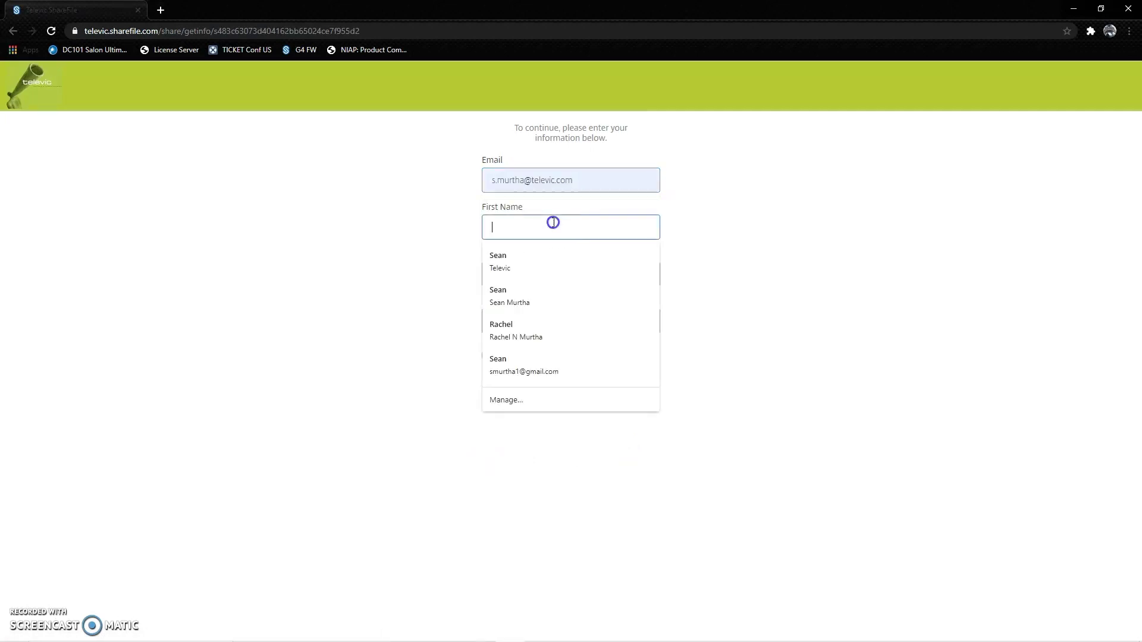
pyautogui.click(544, 258)
pyautogui.click(527, 355)
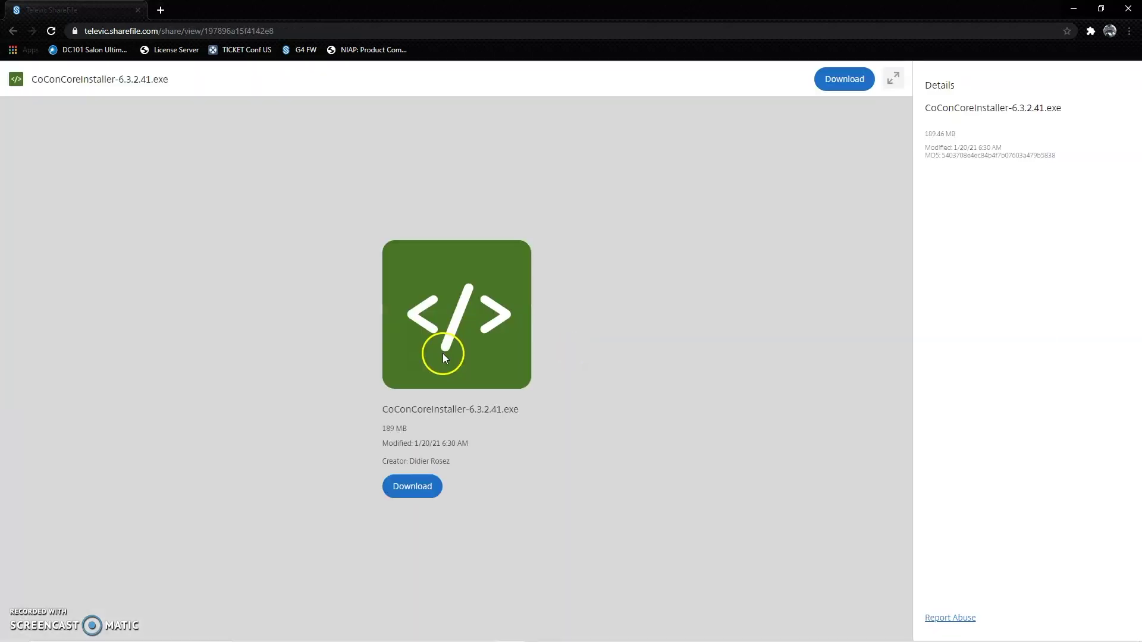
# Download CoConCoreInstaller-6.3.2.41.exe and show it in the Downloads folder
pyautogui.click(403, 487)
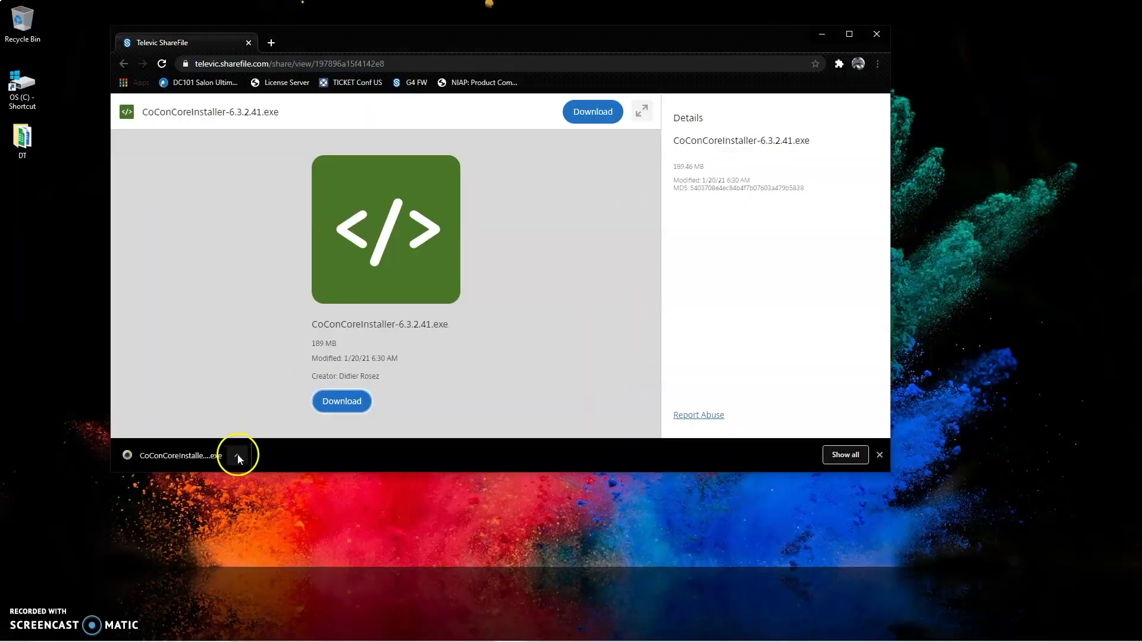
pyautogui.click(237, 454)
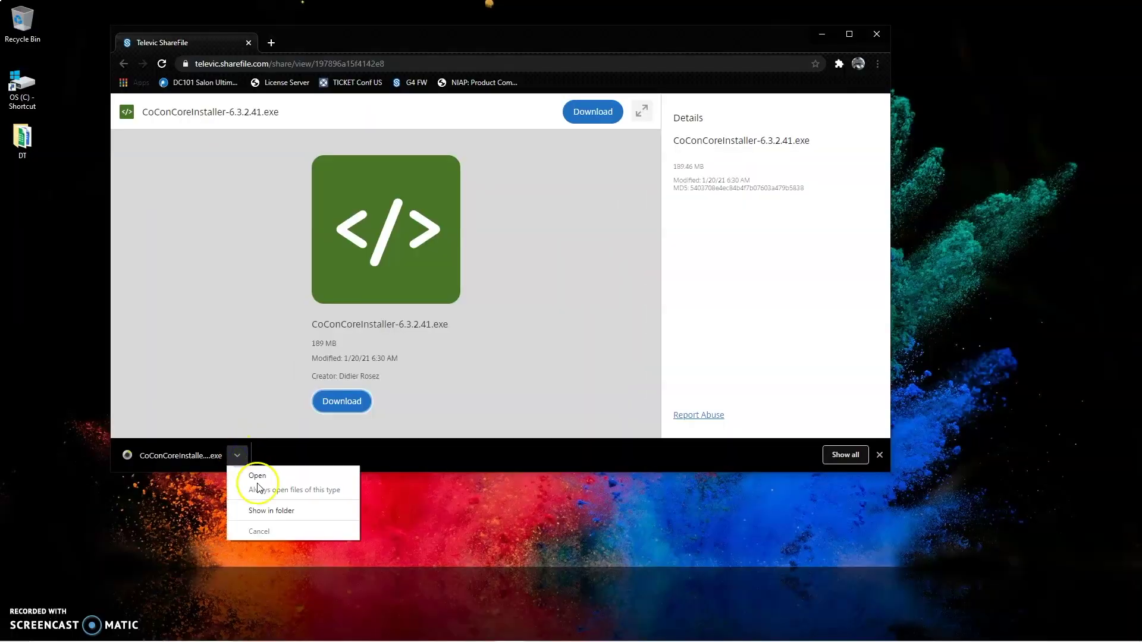
pyautogui.click(277, 511)
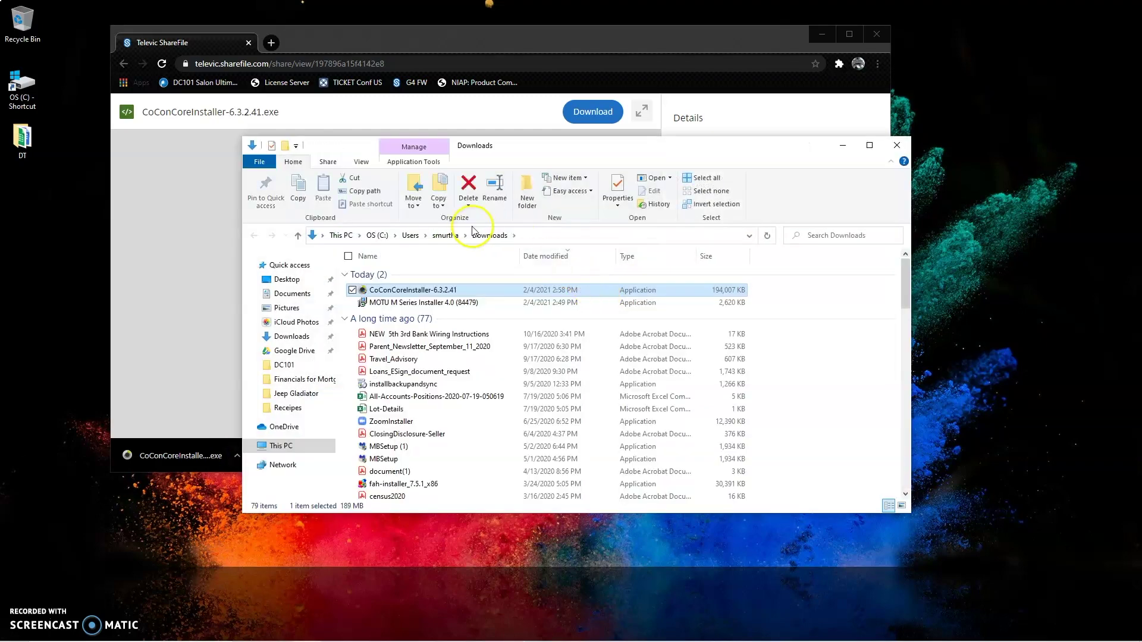
# Move the installer onto the desktop, close Explorer and Chrome, and place it in the left icon column
pyautogui.click(403, 290)
pyautogui.moveTo(403, 291); pyautogui.dragTo(970, 255)
pyautogui.click(899, 143)
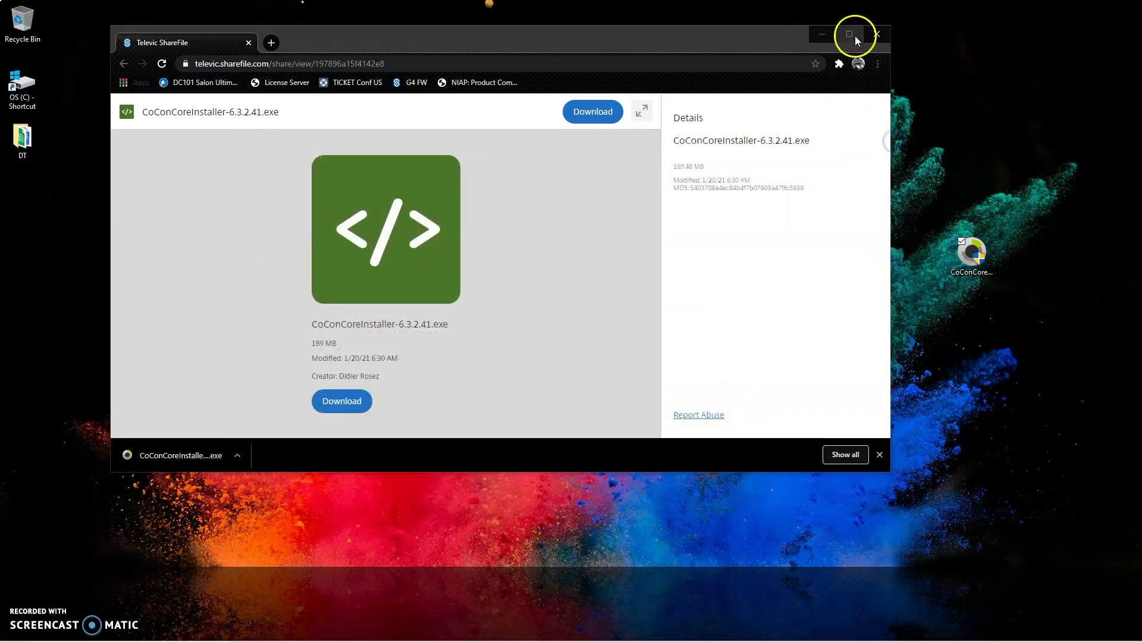
pyautogui.click(873, 35)
pyautogui.moveTo(978, 248); pyautogui.dragTo(22, 200)
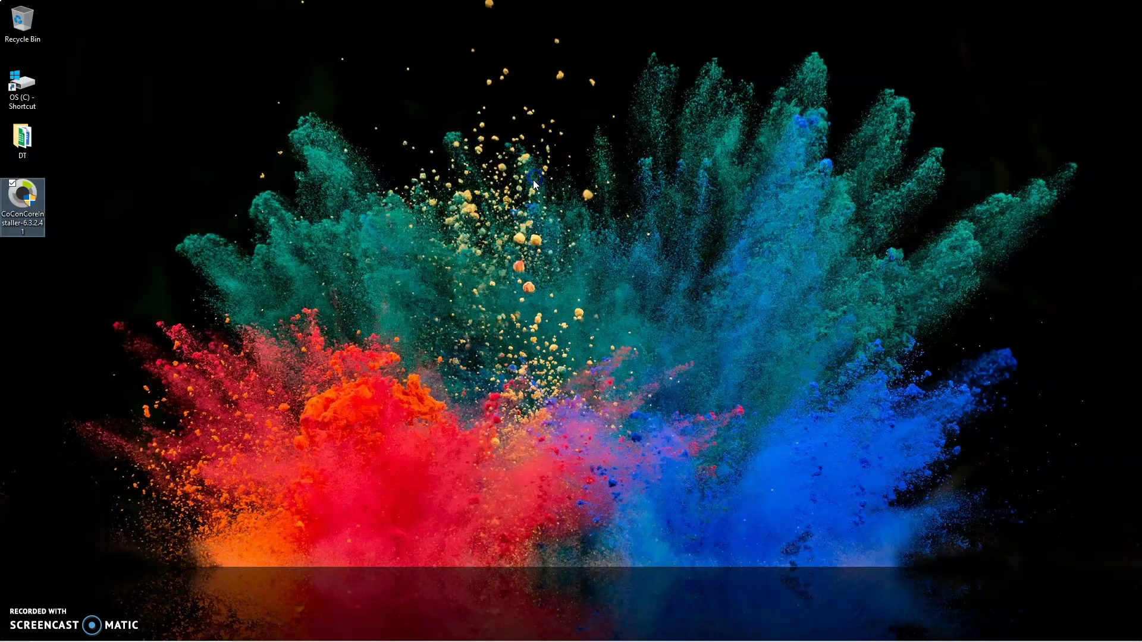
# Run the CoConCoreInstaller-6.3.2.41 desktop icon as administrator
pyautogui.rightClick(23, 199)
pyautogui.click(36, 217)
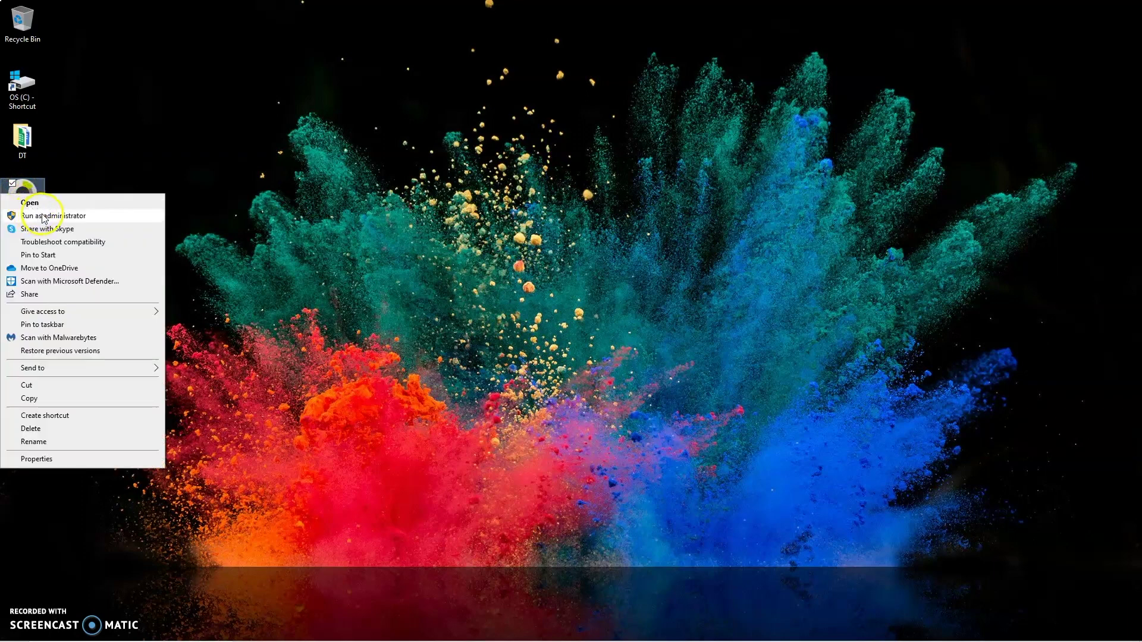
pyautogui.click(42, 216)
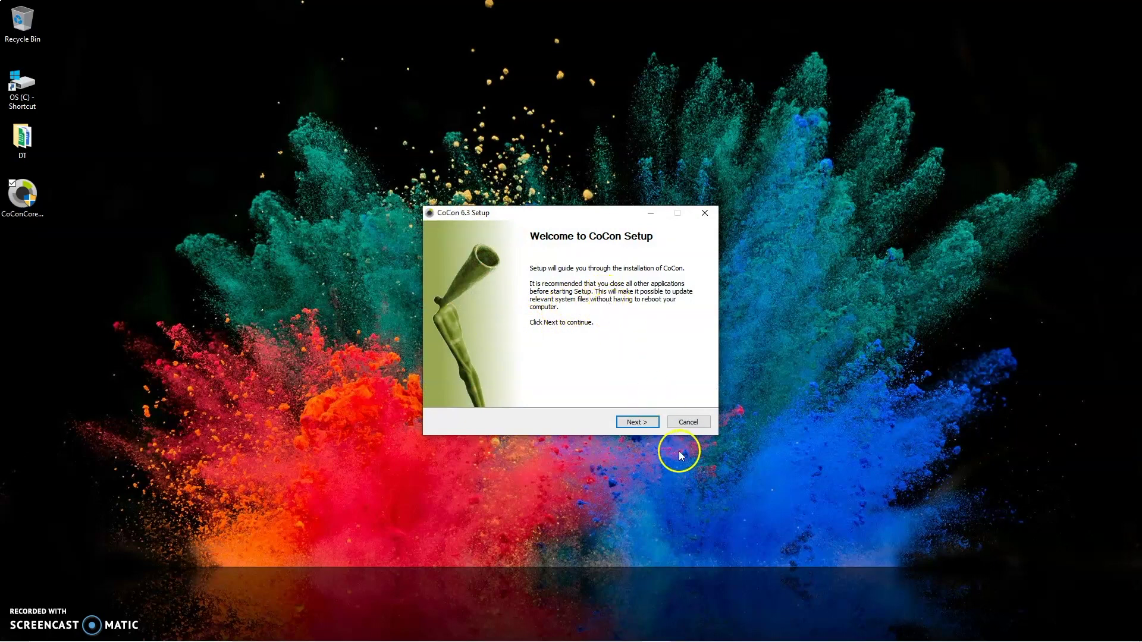
# Pass the setup welcome page and accept the CoCon license agreement
pyautogui.click(641, 427)
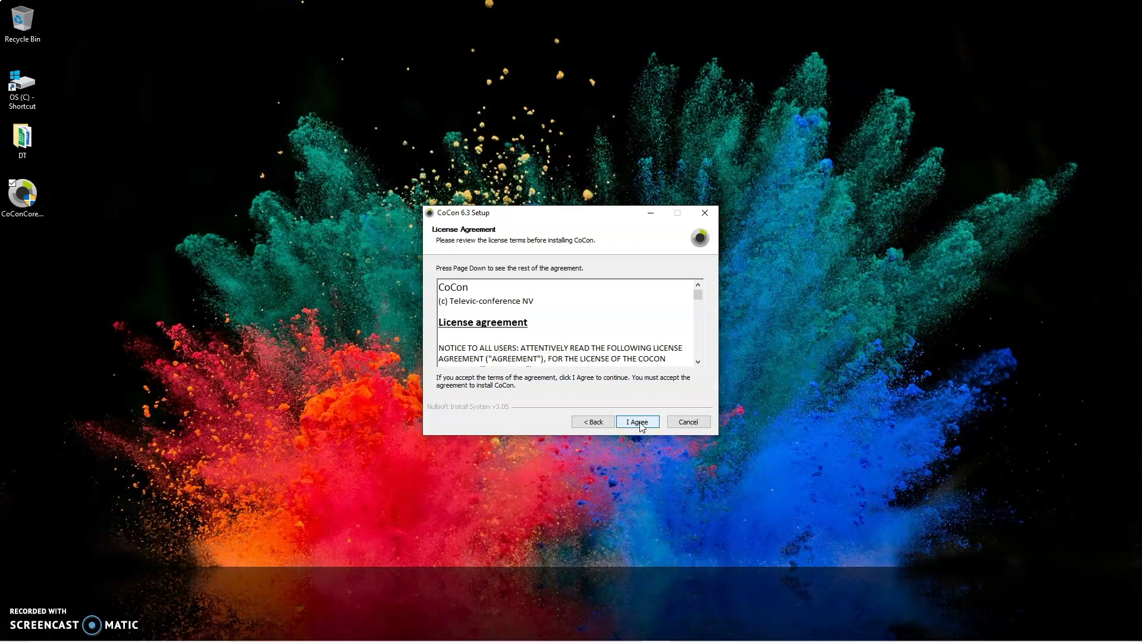
pyautogui.click(641, 426)
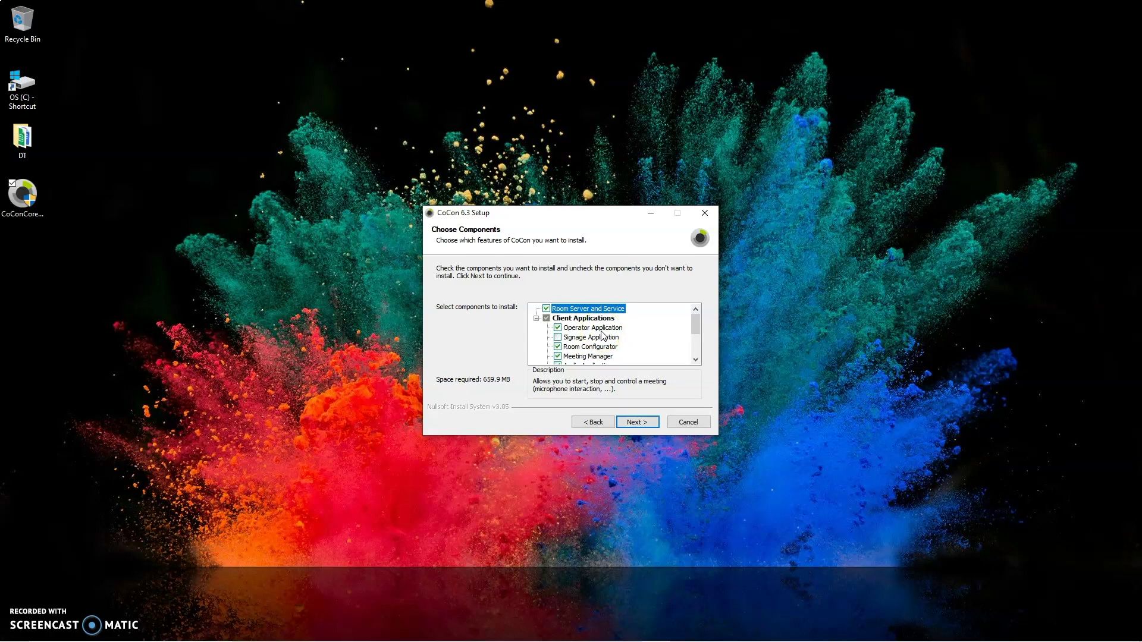
pyautogui.scroll(-1, 603, 335)
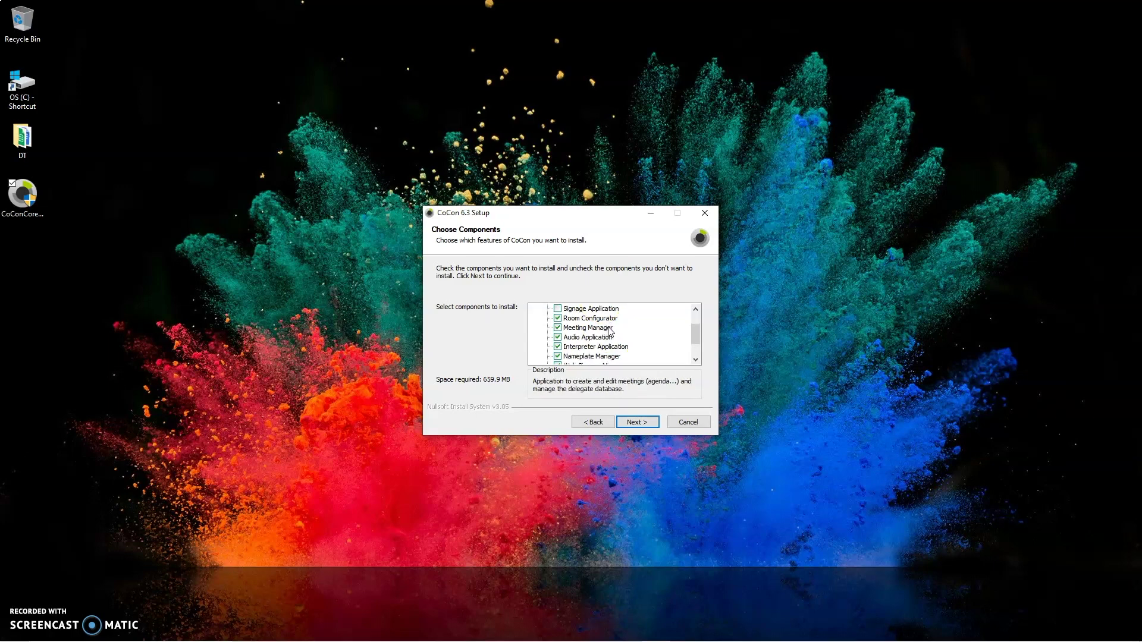
pyautogui.click(609, 342)
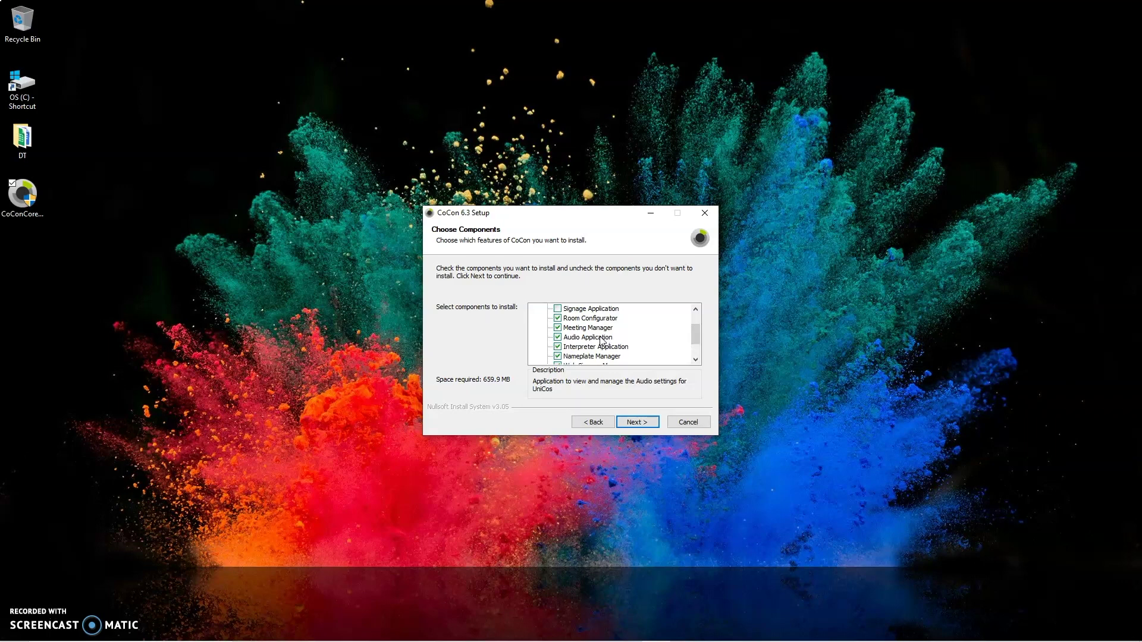
pyautogui.click(595, 349)
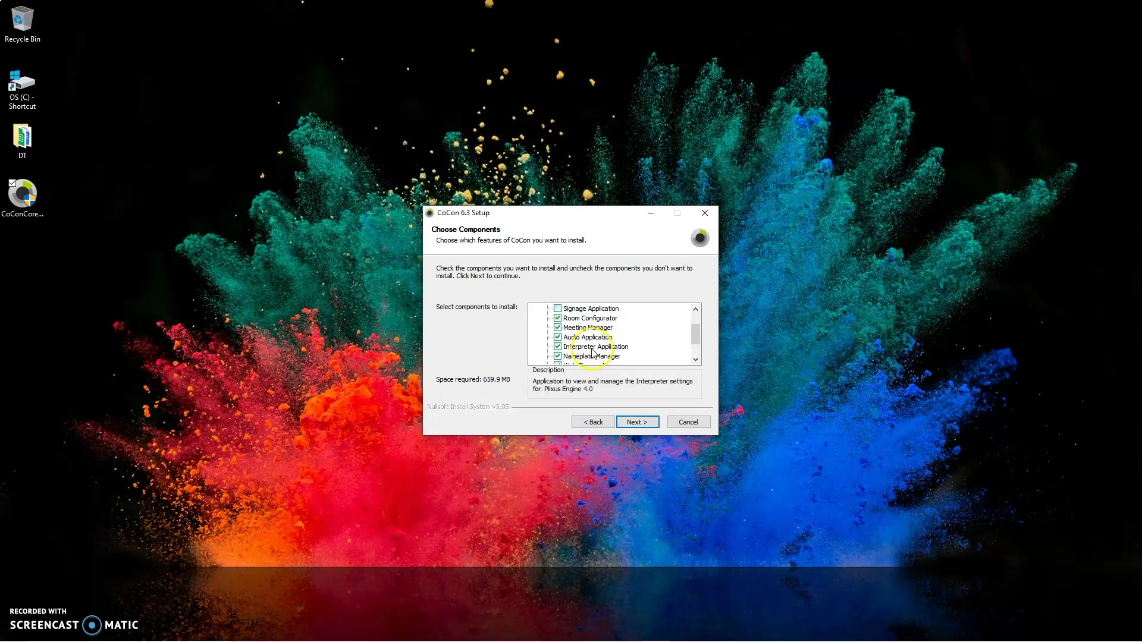
pyautogui.click(593, 357)
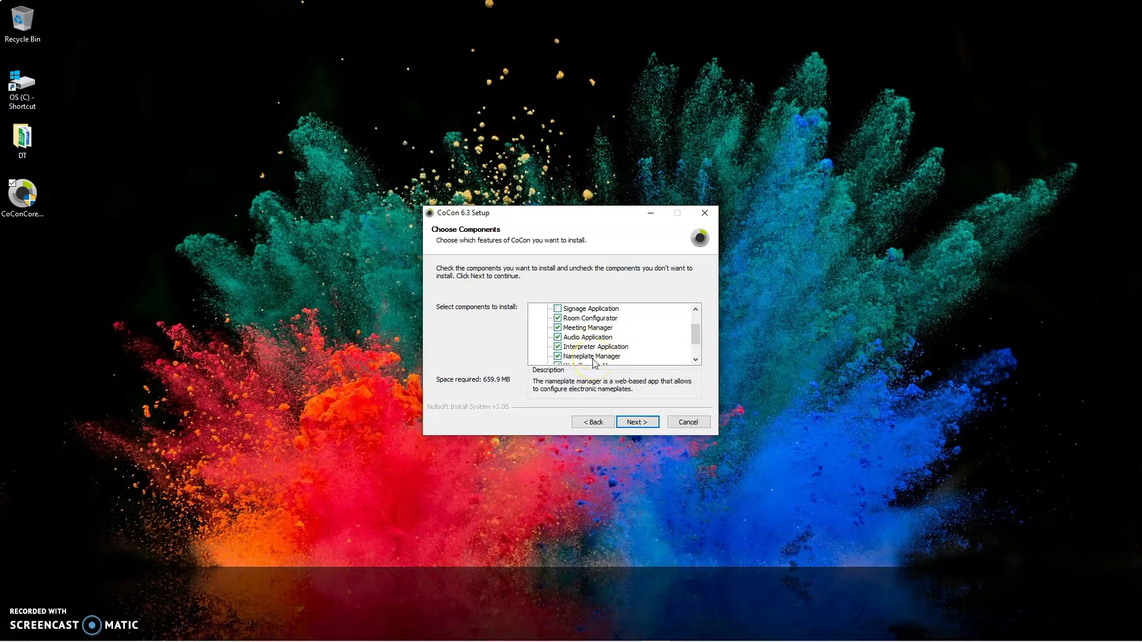
pyautogui.scroll(-1, 594, 360)
pyautogui.click(614, 340)
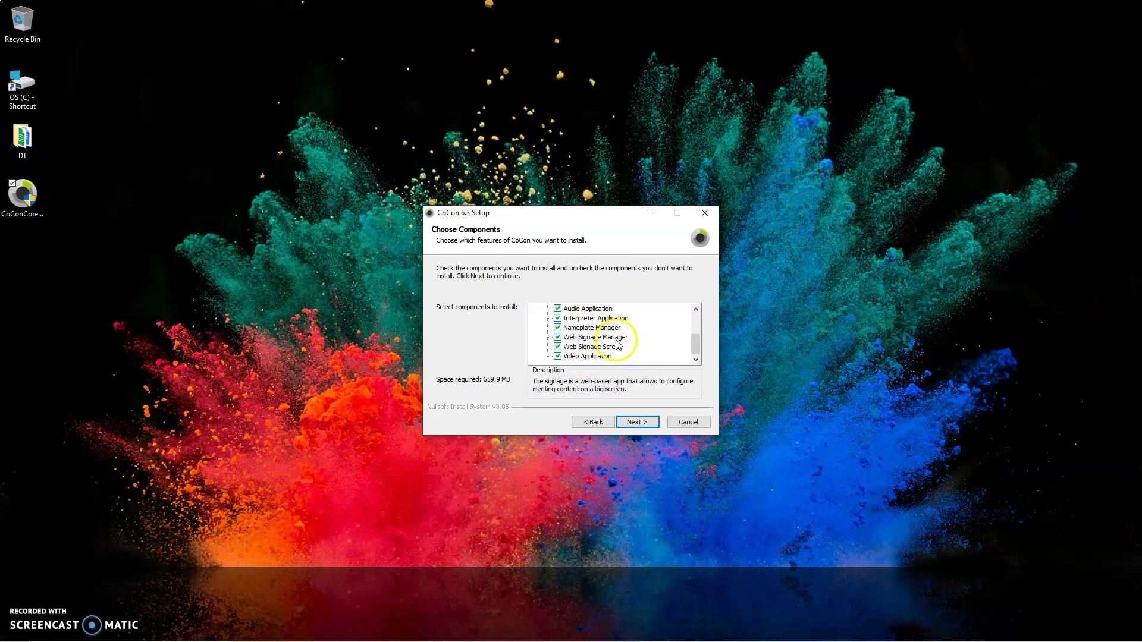
pyautogui.click(624, 347)
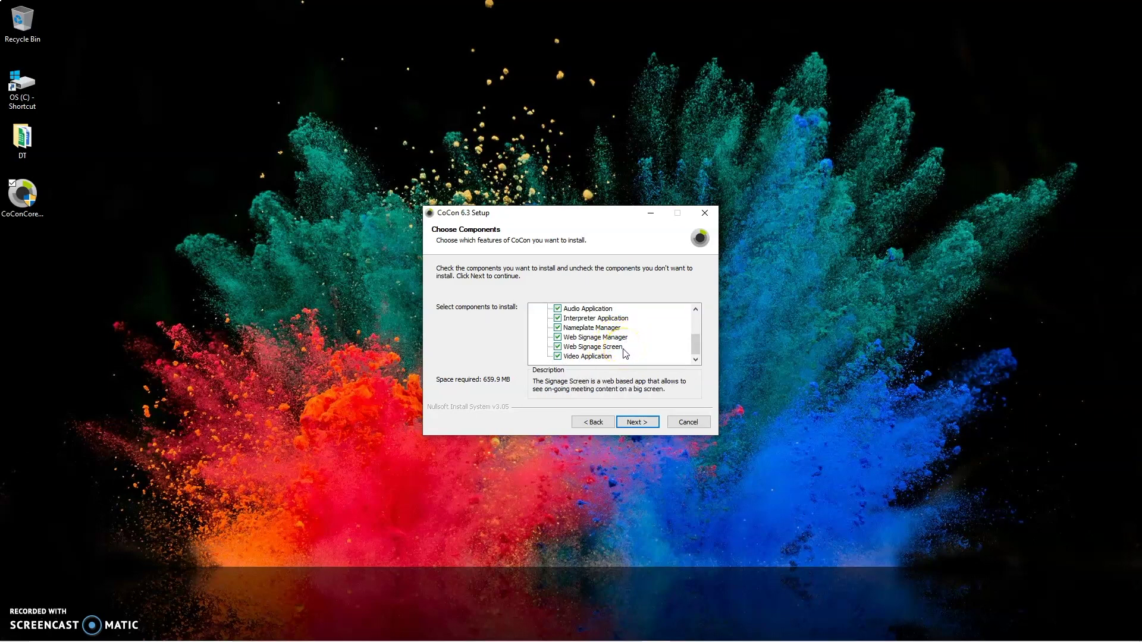
pyautogui.moveTo(618, 355)
pyautogui.click(618, 360)
pyautogui.moveTo(605, 331)
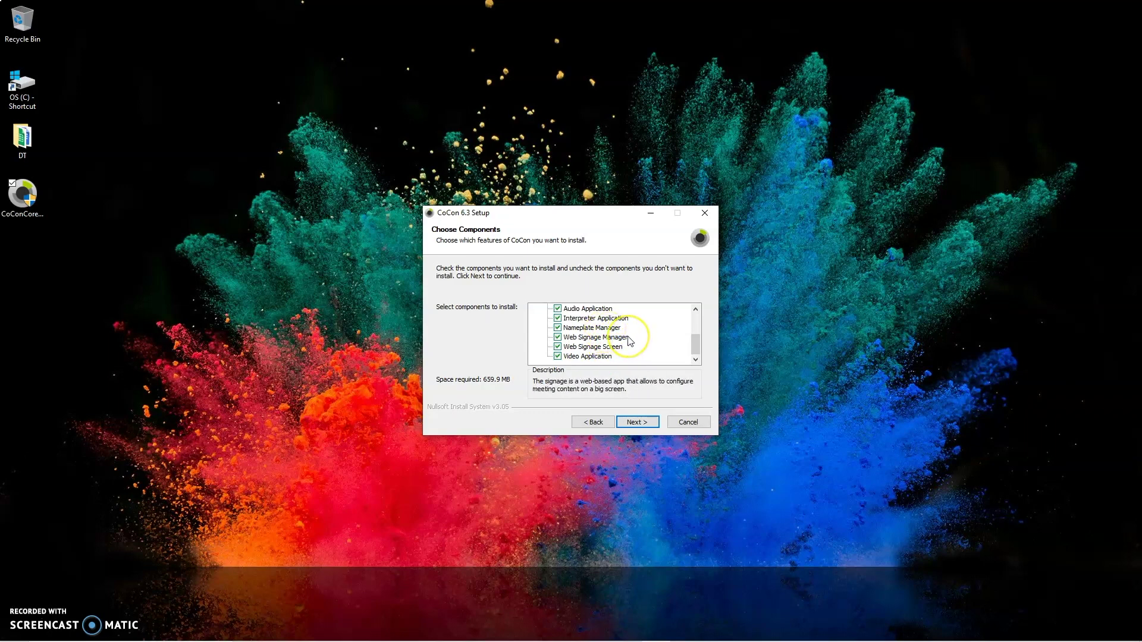
pyautogui.scroll(5, 629, 341)
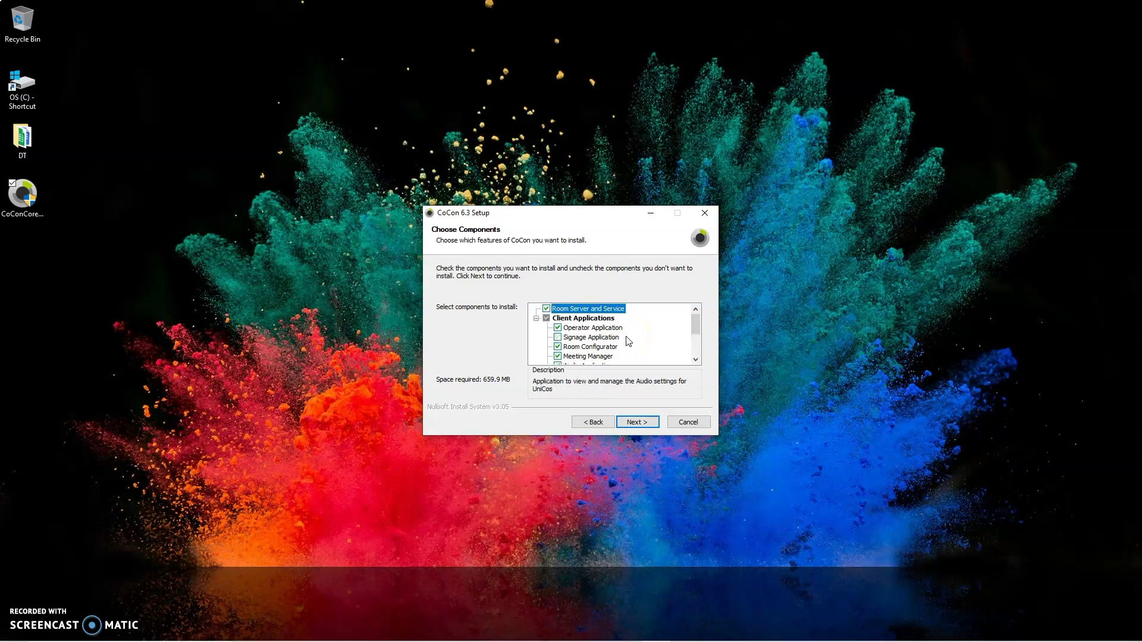
# Keep the chosen components and default Televic Conference folder, install, and finish setup
pyautogui.click(648, 423)
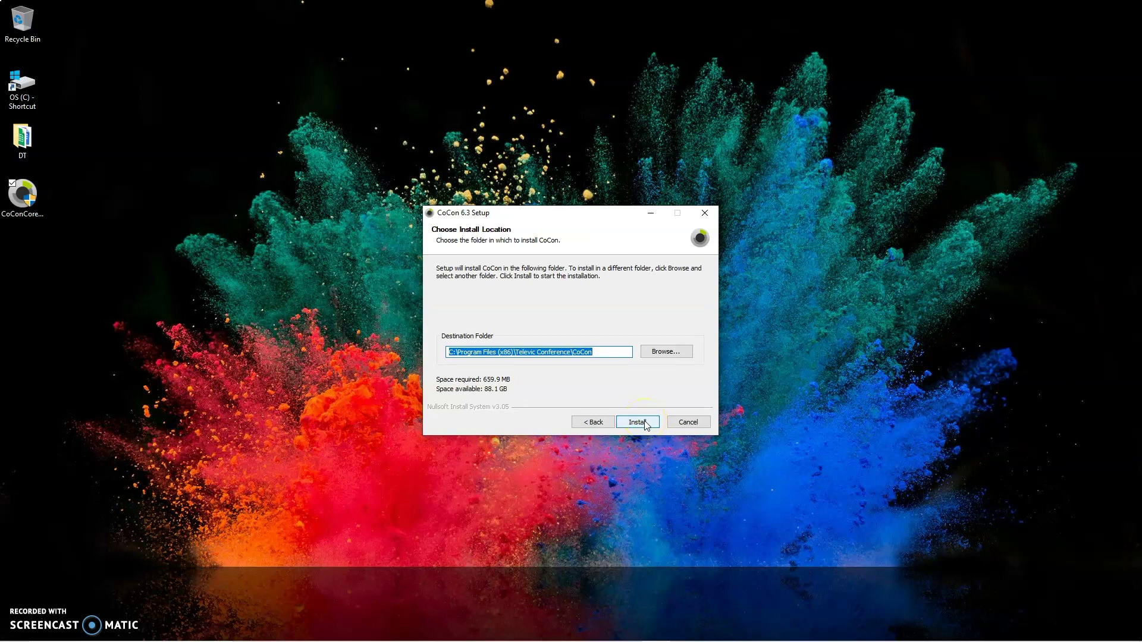
pyautogui.click(646, 423)
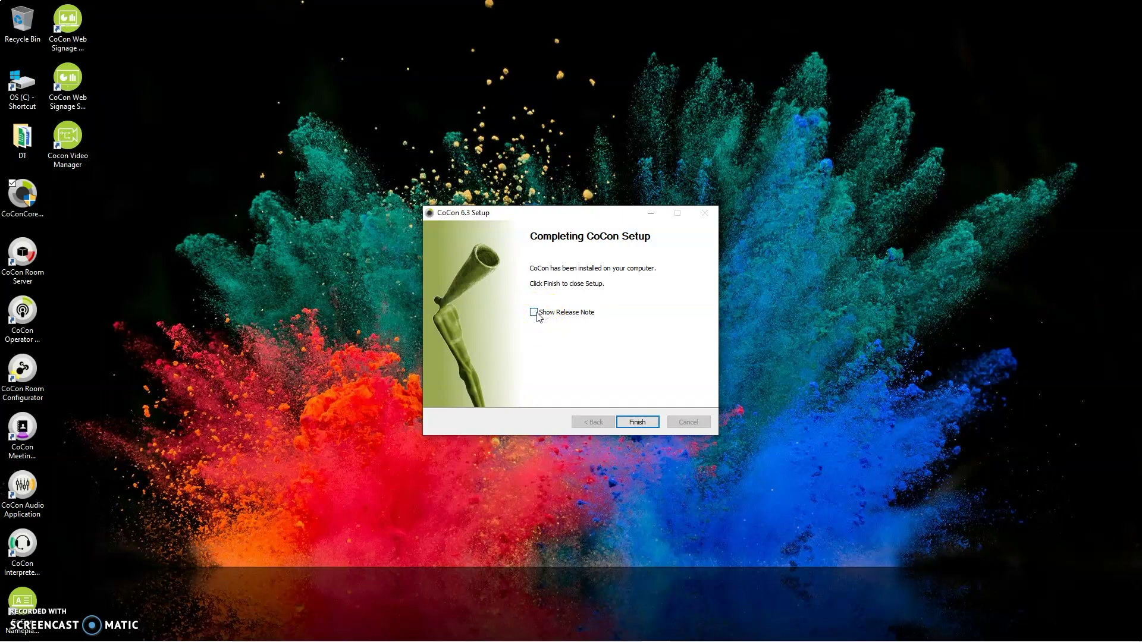
pyautogui.click(637, 422)
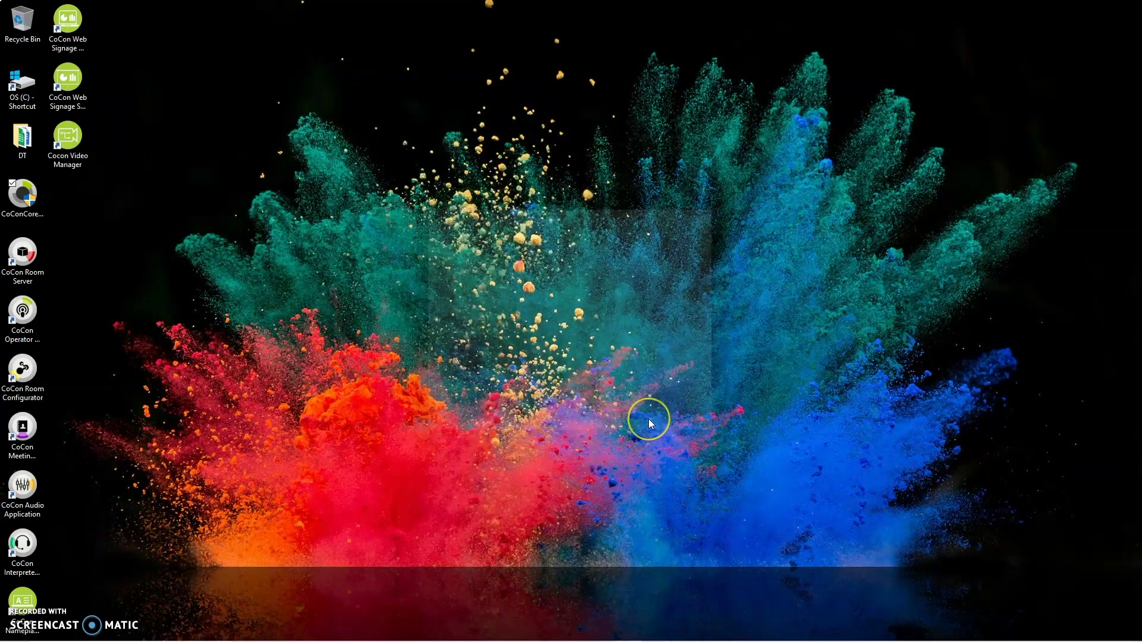